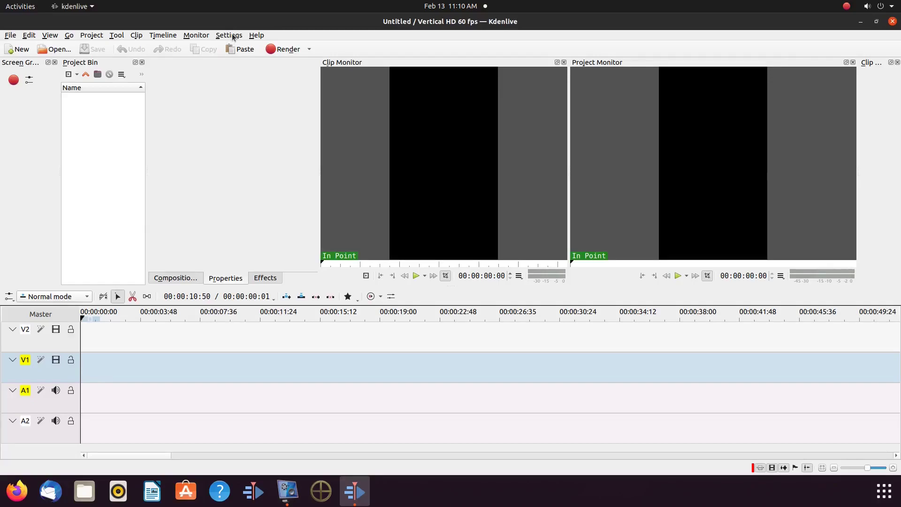
Open the About Kdenlive window from the Help menu
{"action": "left_click", "coordinate": [259, 35]}
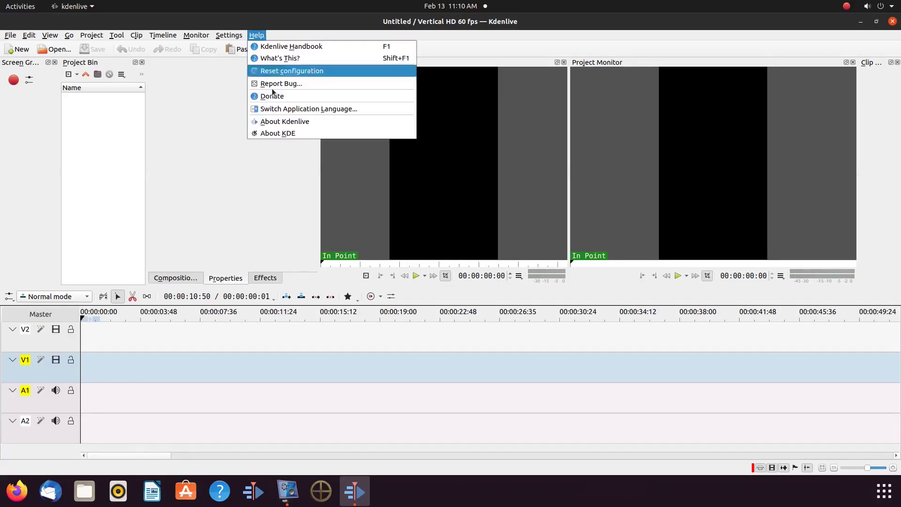
{"action": "left_click", "coordinate": [276, 127]}
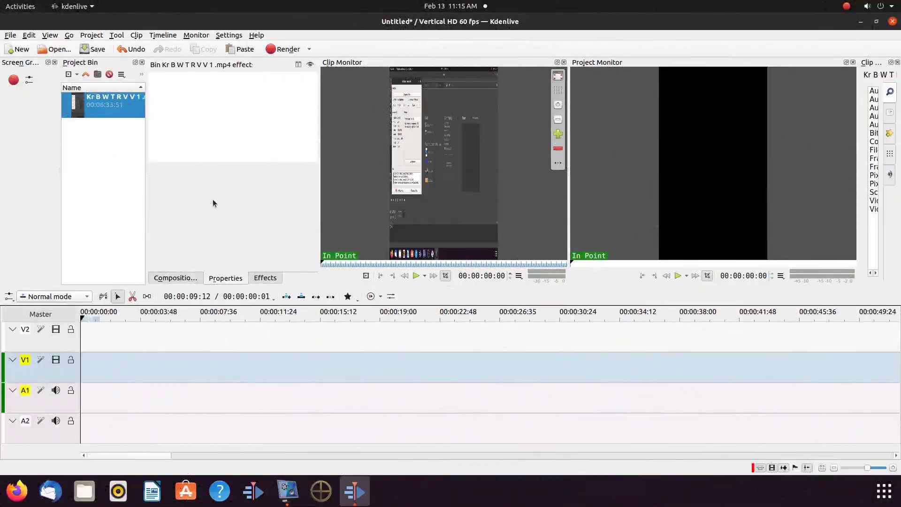
Place the video clip on track V1 at 00:00:00 and float the Project Monitor
{"action": "mouse_move", "coordinate": [104, 105]}
{"action": "left_click_drag", "start_coordinate": [98, 107], "coordinate": [112, 366]}
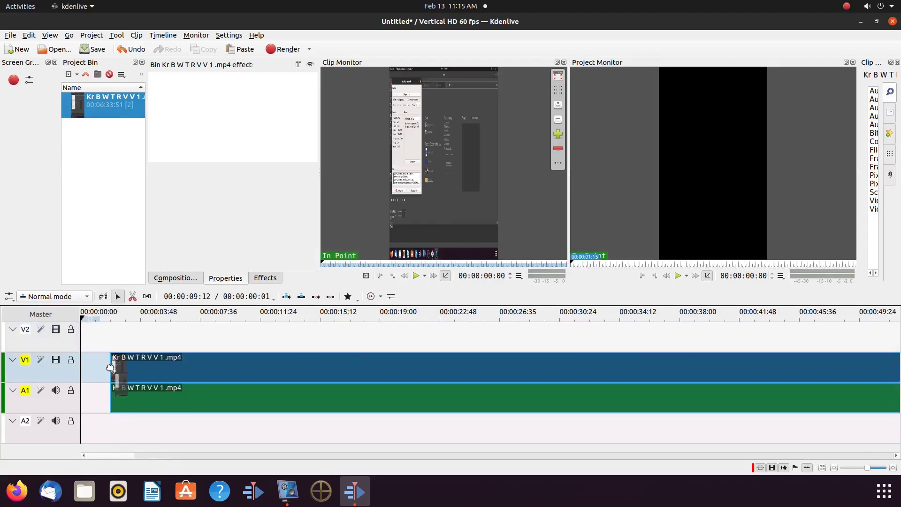
{"action": "left_click", "coordinate": [250, 373]}
{"action": "left_click_drag", "start_coordinate": [250, 373], "coordinate": [219, 371]}
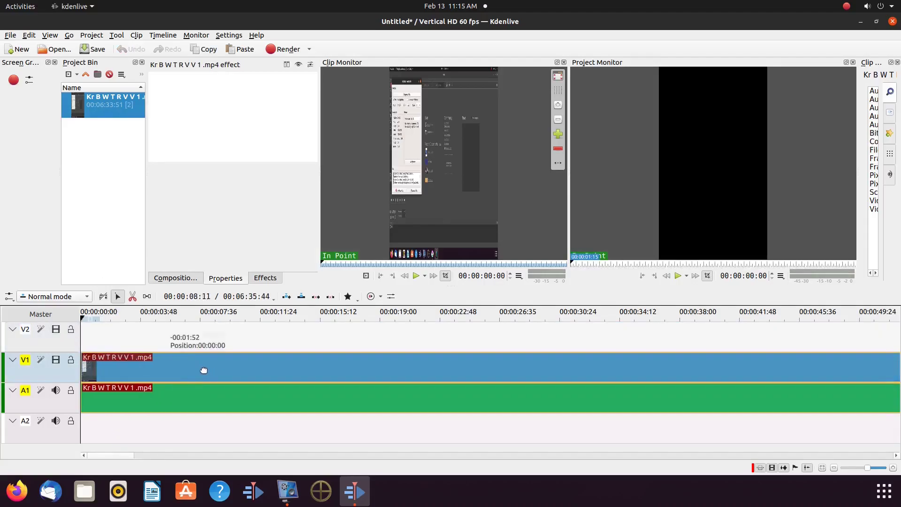
{"action": "left_click_drag", "start_coordinate": [597, 63], "coordinate": [586, 60]}
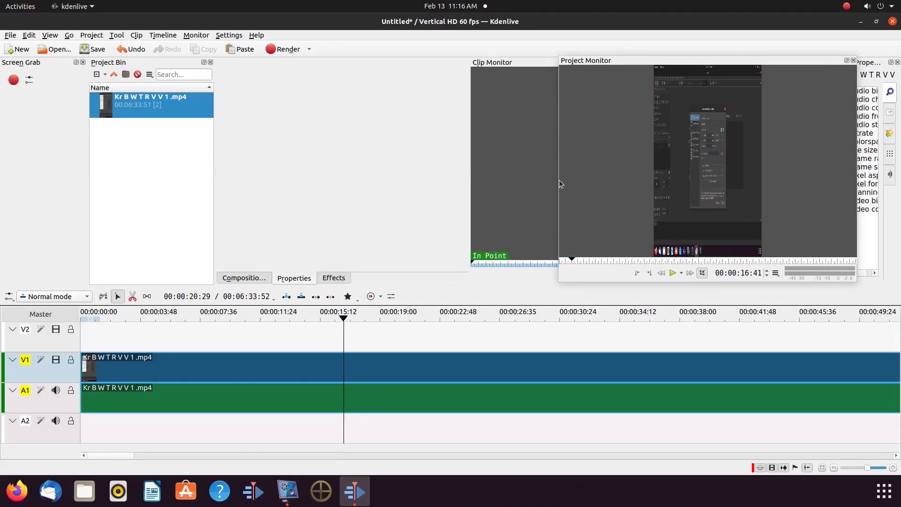
Dock the Project Monitor beside the Clip Monitor and apply the Windows style
{"action": "left_click", "coordinate": [566, 182]}
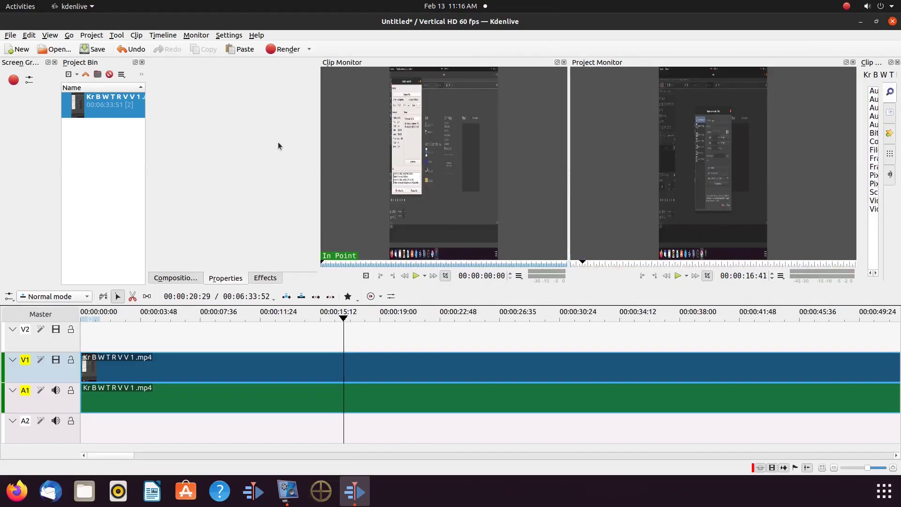
{"action": "left_click", "coordinate": [222, 38]}
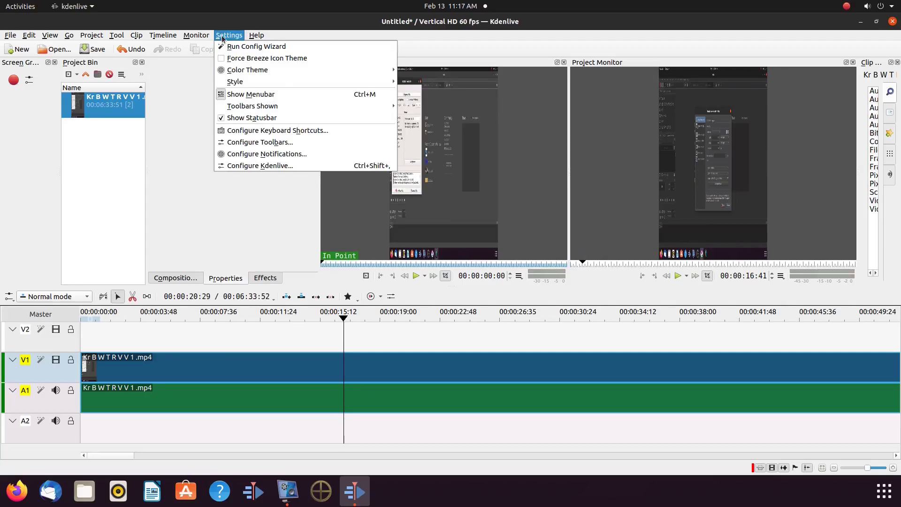
{"action": "mouse_move", "coordinate": [236, 82]}
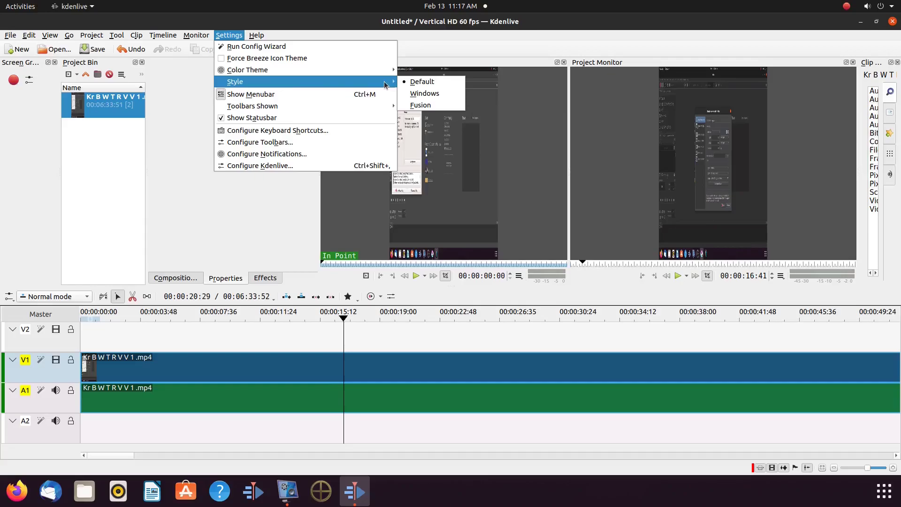
{"action": "left_click", "coordinate": [424, 94]}
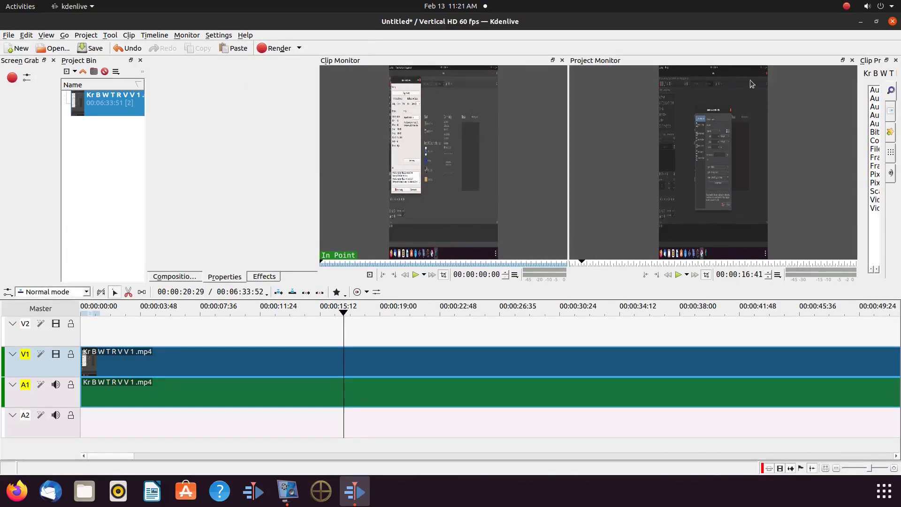
Float the Project Monitor and drag its edges to make it wider and taller
{"action": "left_click", "coordinate": [842, 61]}
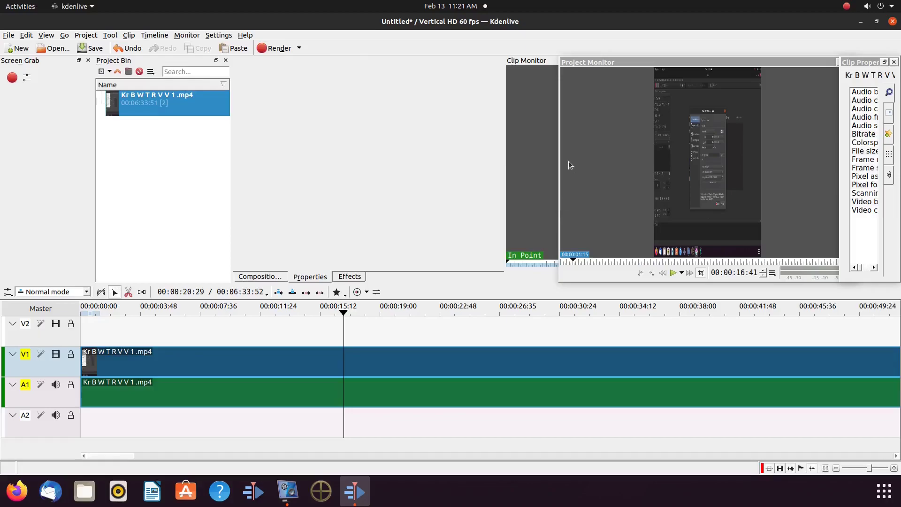
{"action": "left_click_drag", "start_coordinate": [560, 166], "coordinate": [333, 187]}
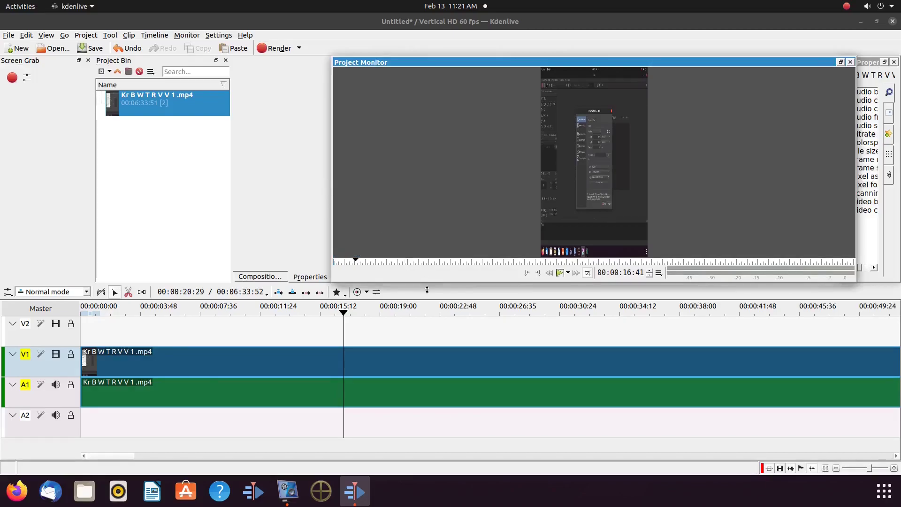
{"action": "mouse_move", "coordinate": [424, 281]}
{"action": "left_mouse_down"}
{"action": "mouse_move", "coordinate": [421, 336]}
{"action": "mouse_move", "coordinate": [424, 253]}
{"action": "left_mouse_up"}
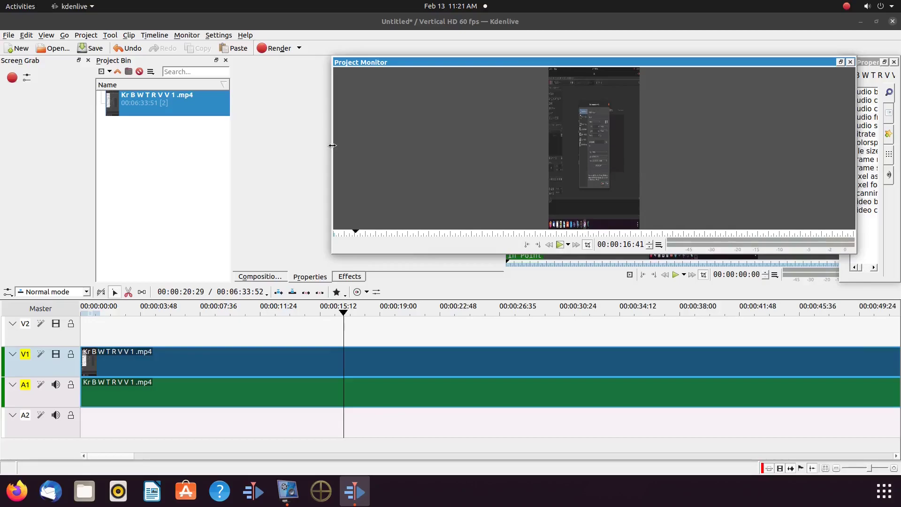
{"action": "left_click_drag", "start_coordinate": [332, 145], "coordinate": [654, 135]}
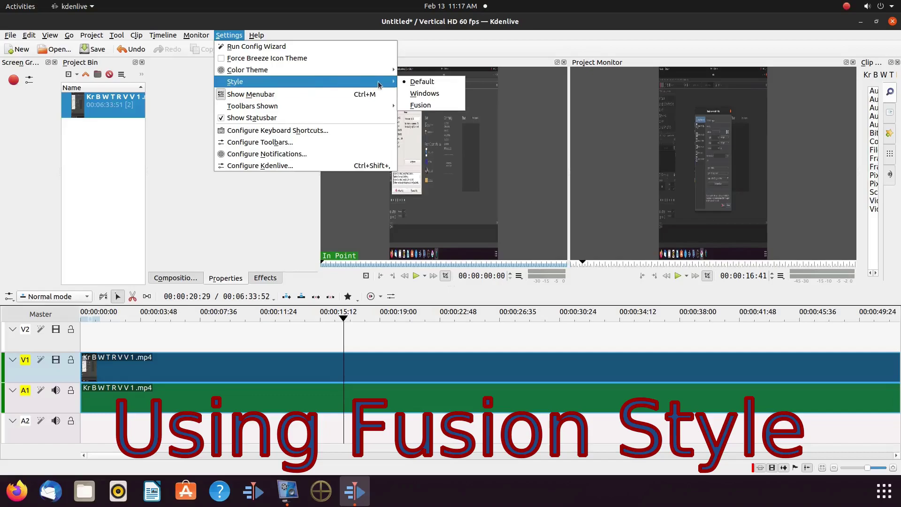
Apply the Fusion style and float the Project Monitor
{"action": "left_click", "coordinate": [413, 105]}
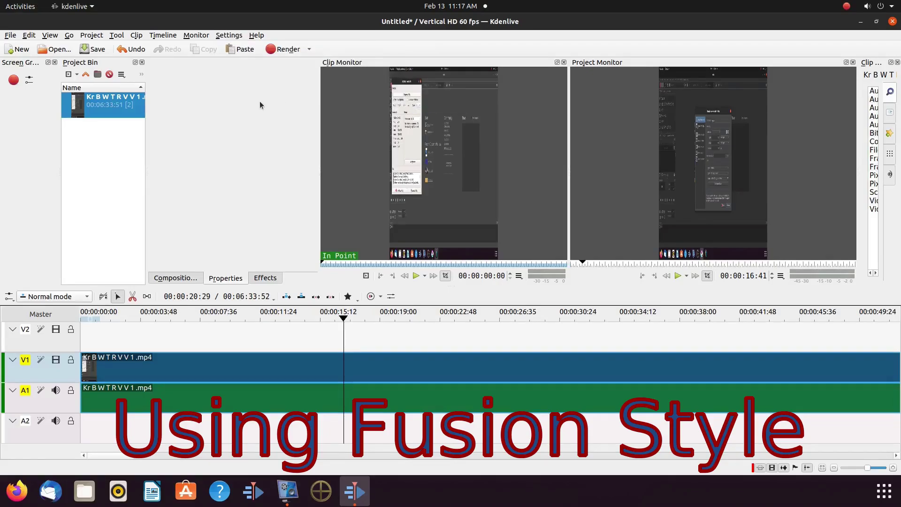
{"action": "left_click", "coordinate": [846, 63]}
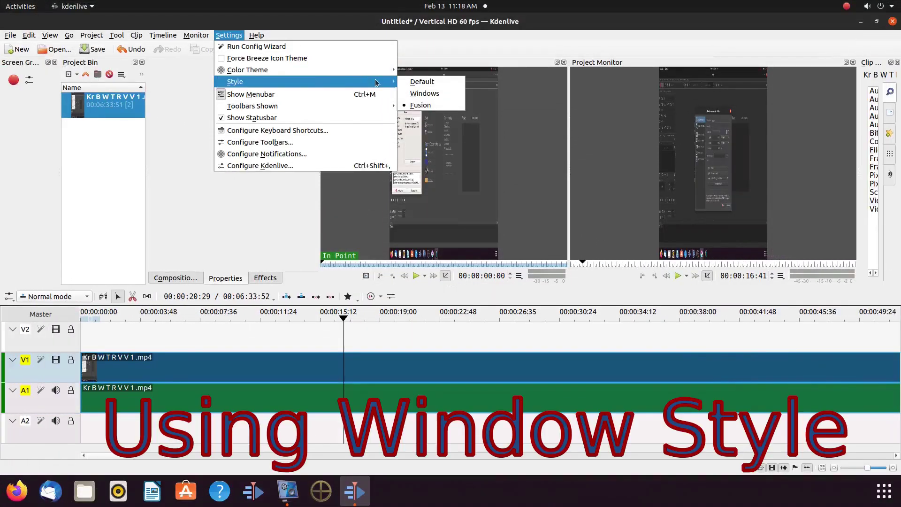
Apply the Windows style, float the Project Monitor, and widen it from its left edge
{"action": "left_click", "coordinate": [414, 96]}
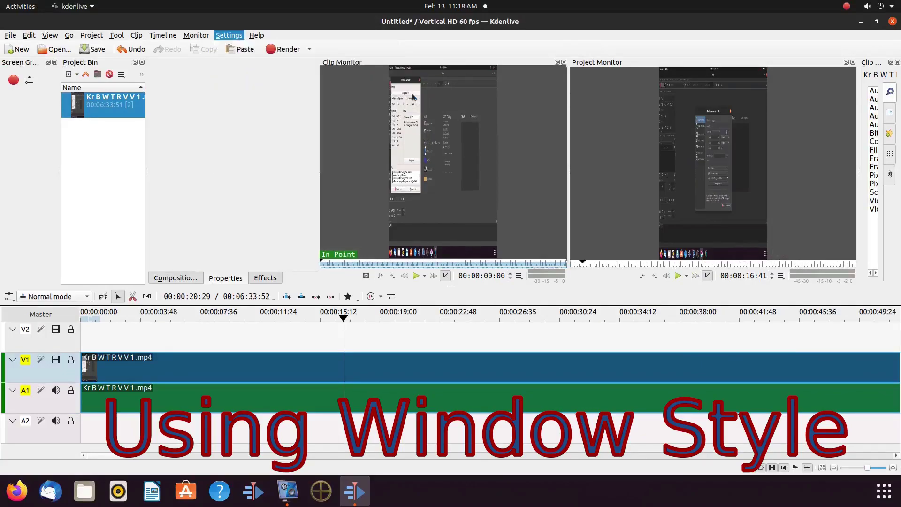
{"action": "left_click", "coordinate": [844, 61]}
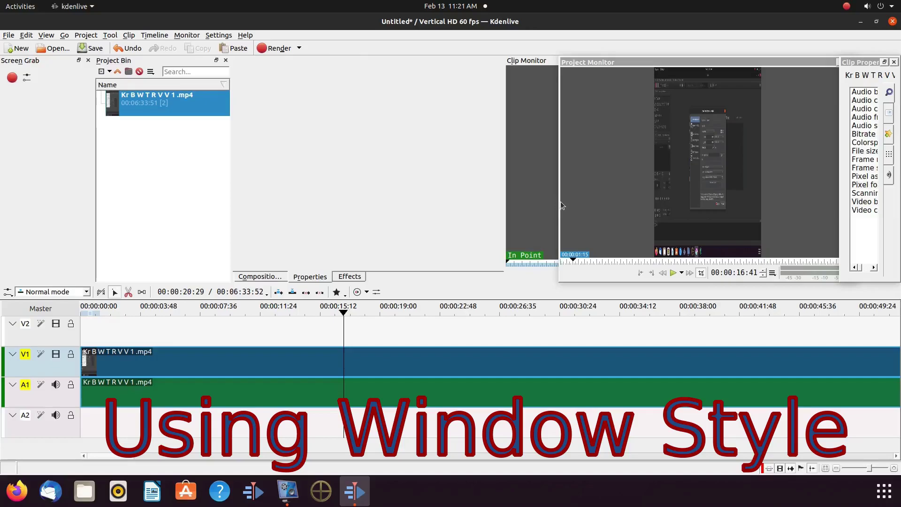
{"action": "left_click_drag", "start_coordinate": [560, 159], "coordinate": [332, 187]}
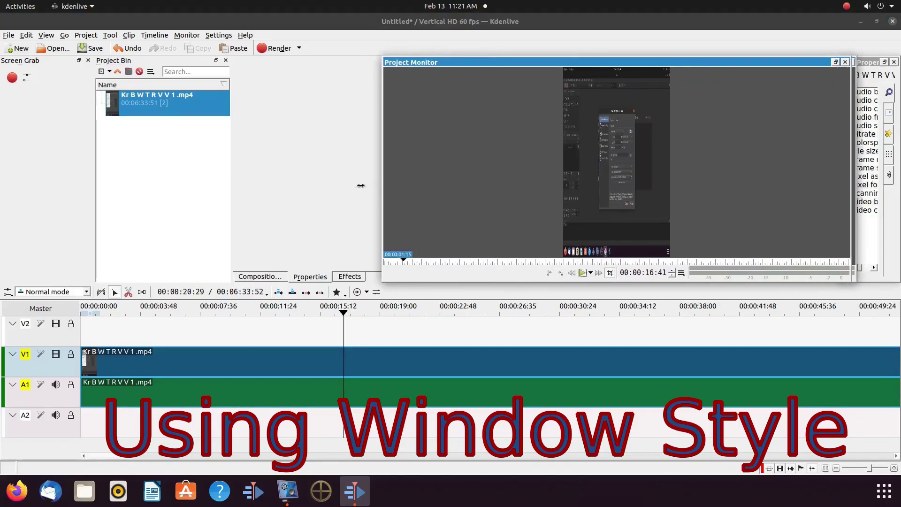